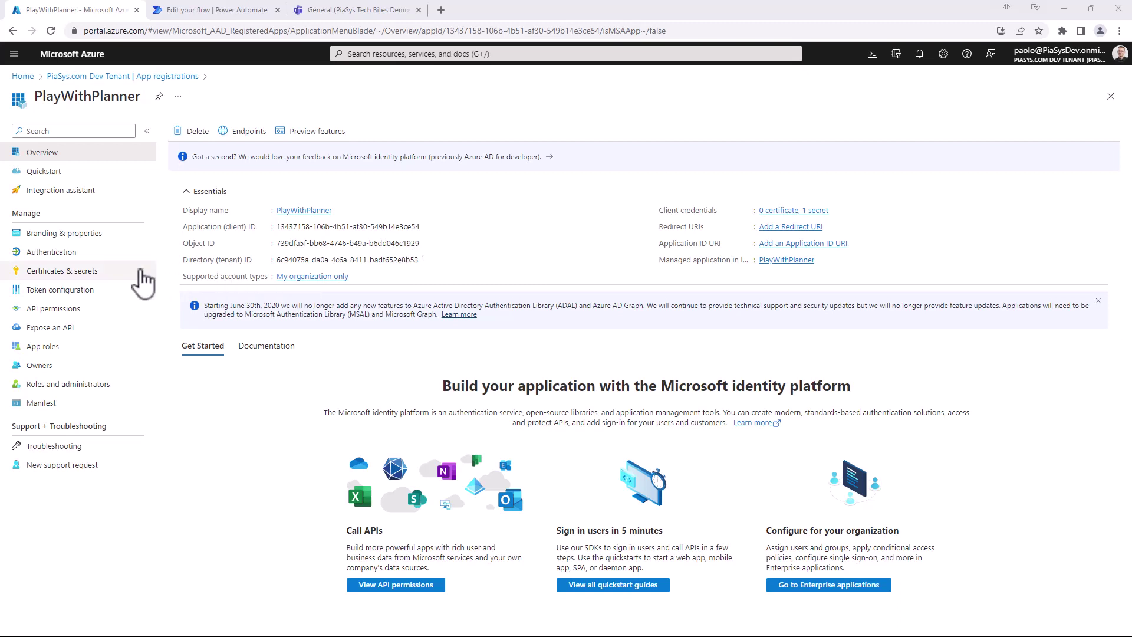
- Check the Azure app's certificates and Graph API permissions, then return to the PlayWithPlanner flow
click(75, 273)
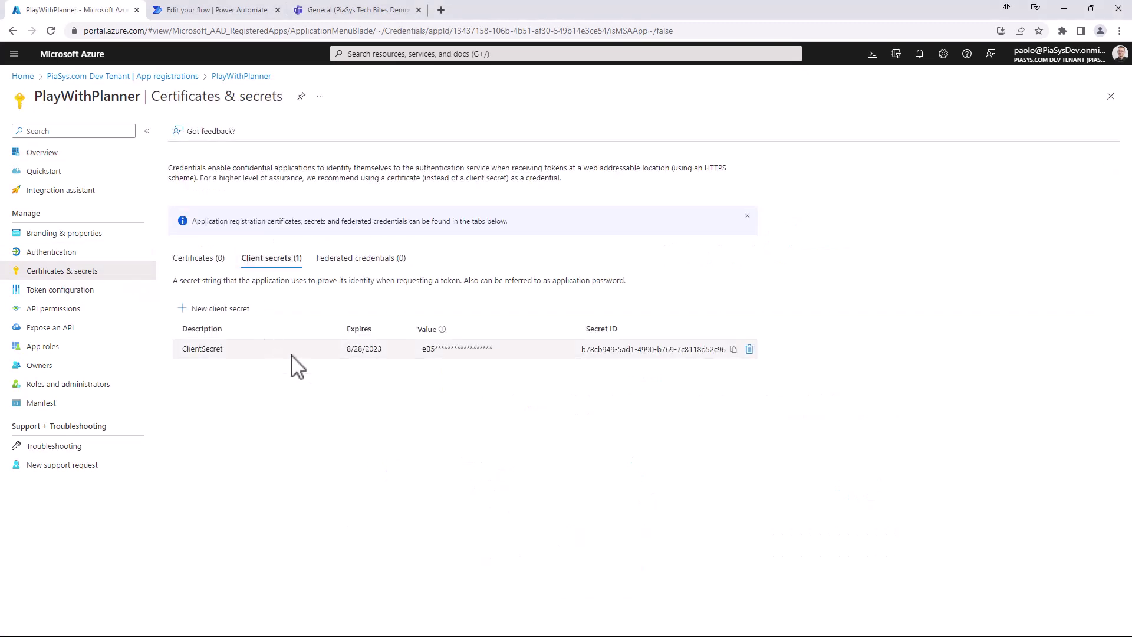
click(70, 313)
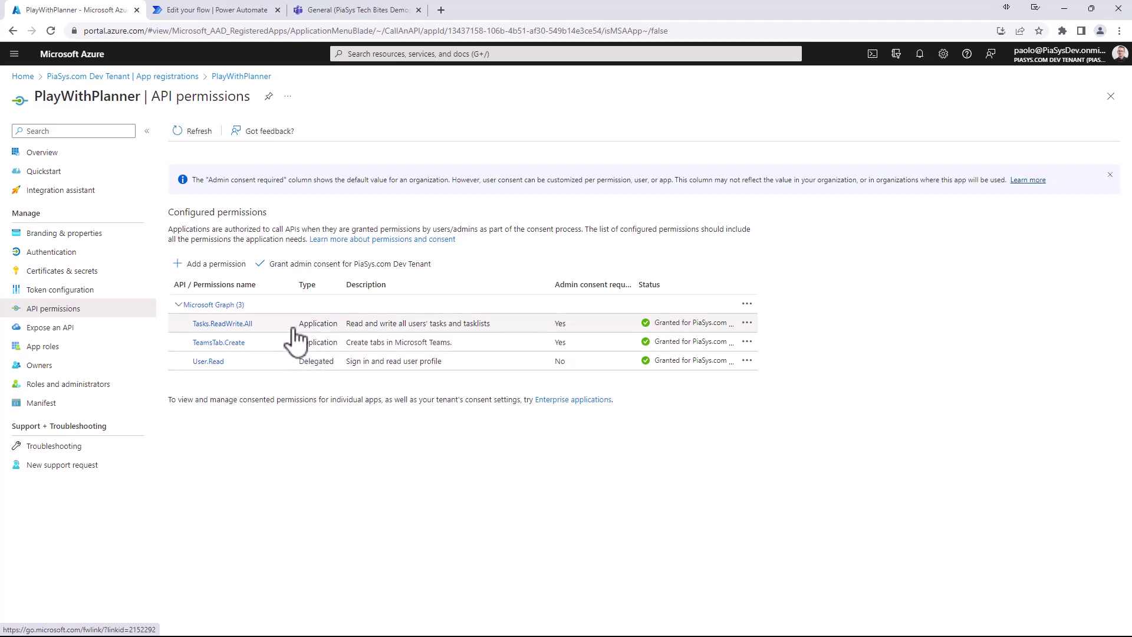
click(188, 11)
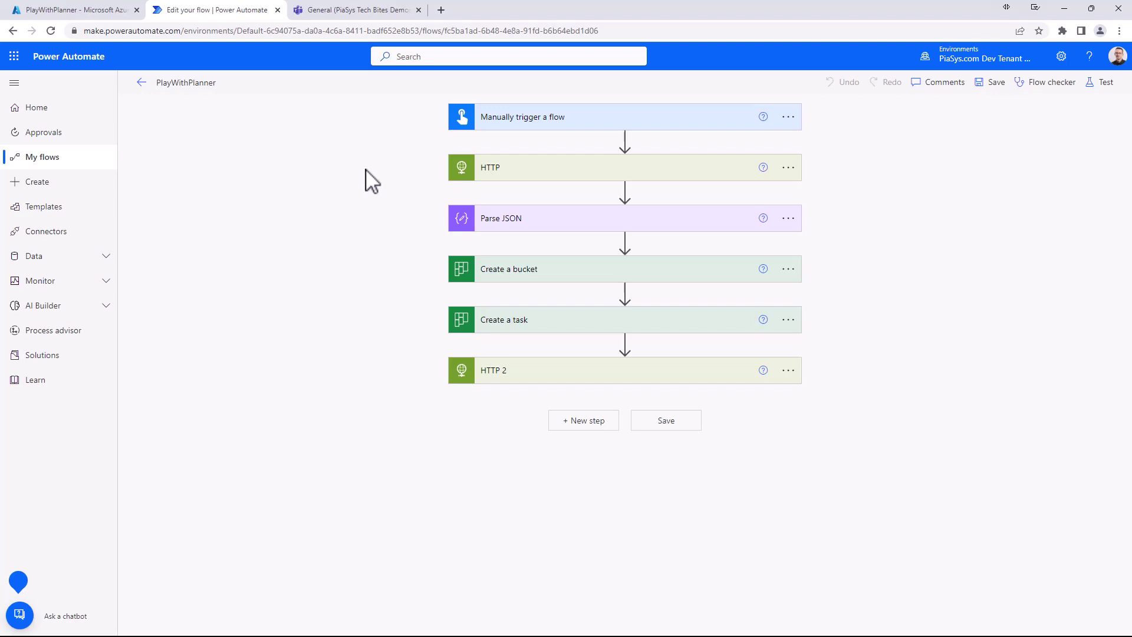
- Expand the HTTP POST to planner/plans and highlight its 'Template based plan' title and owner group id
click(531, 188)
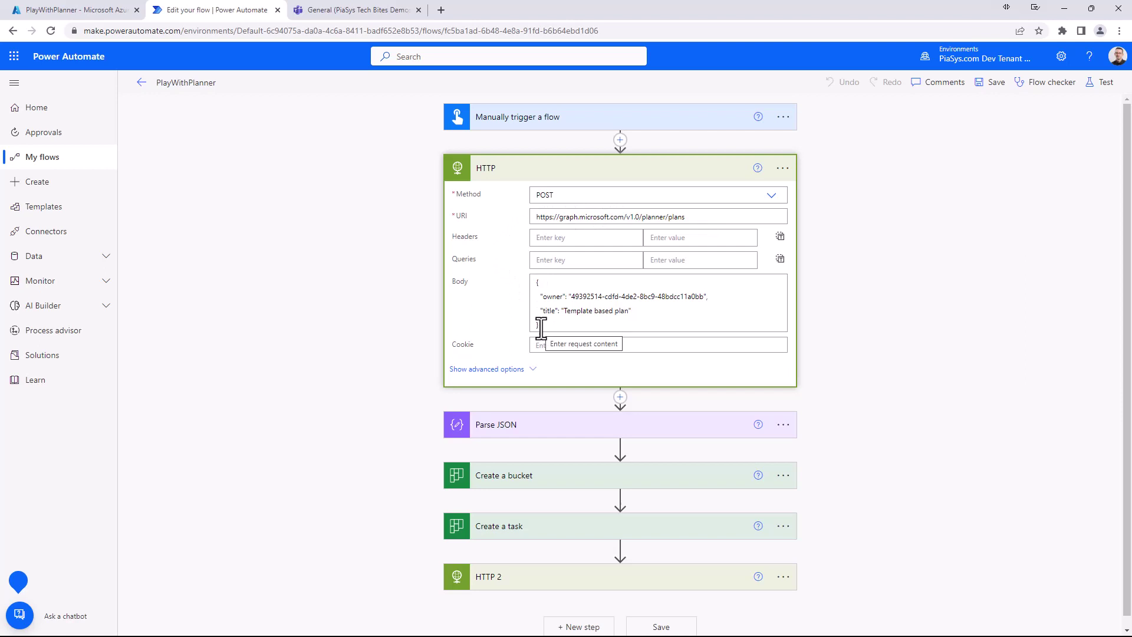
drag(558, 314, 637, 313)
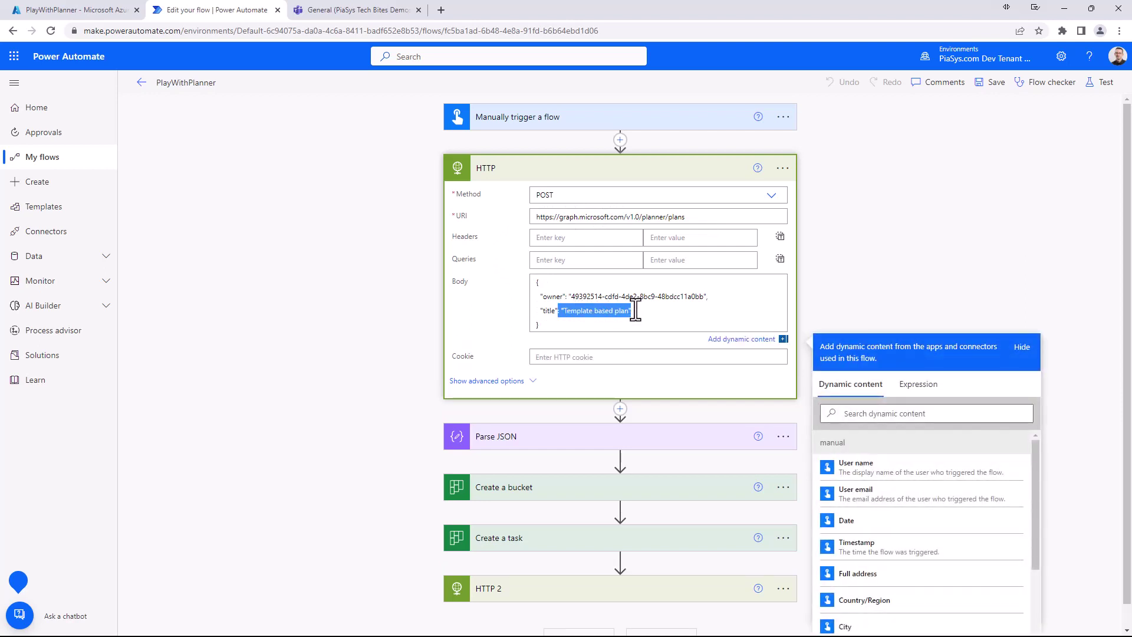
drag(568, 296, 706, 297)
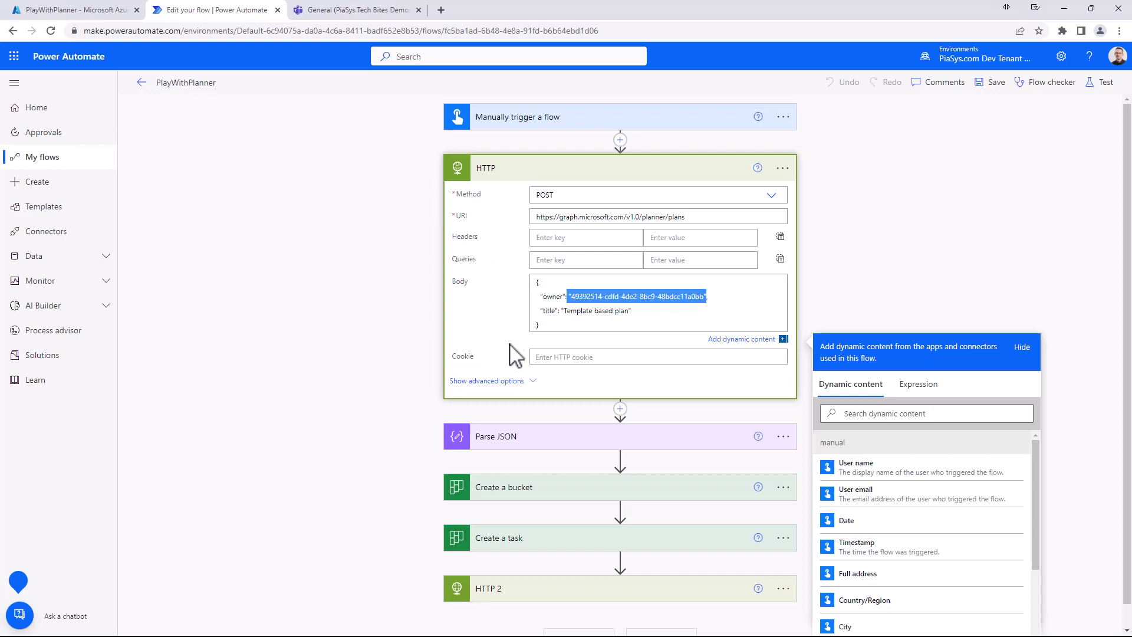
click(519, 382)
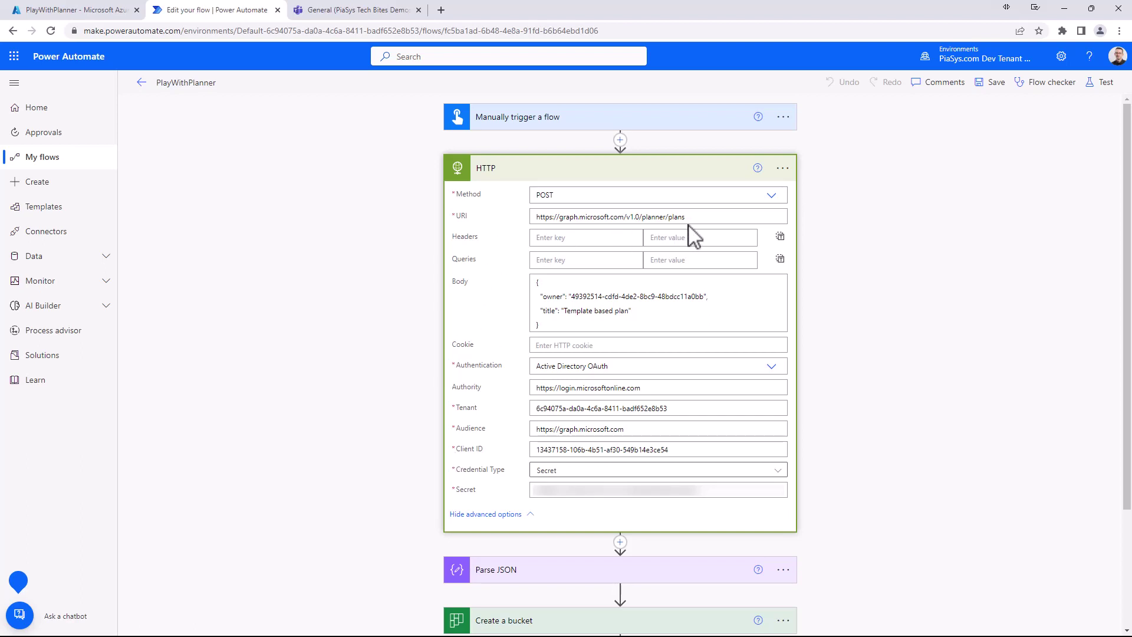
click(564, 174)
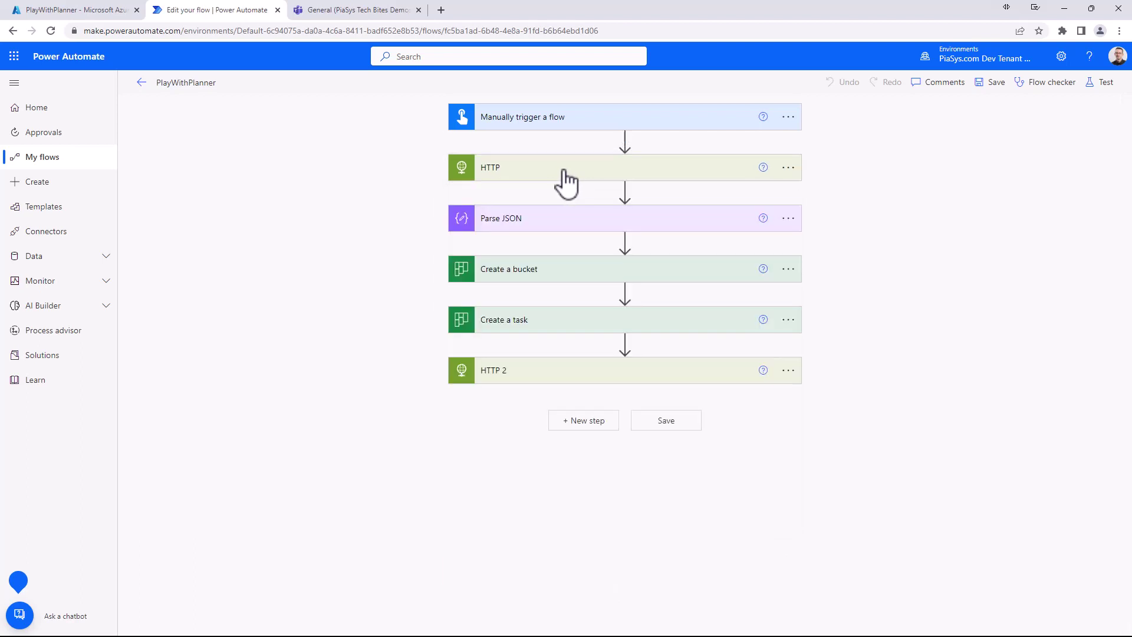
click(533, 227)
key(ctrl+v)
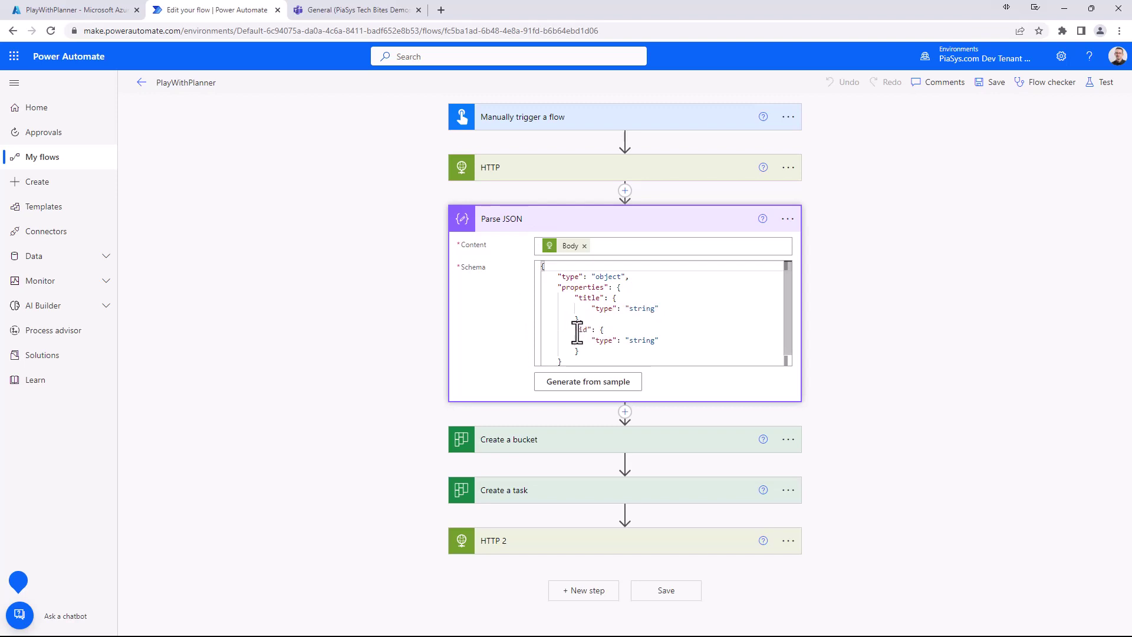
click(571, 224)
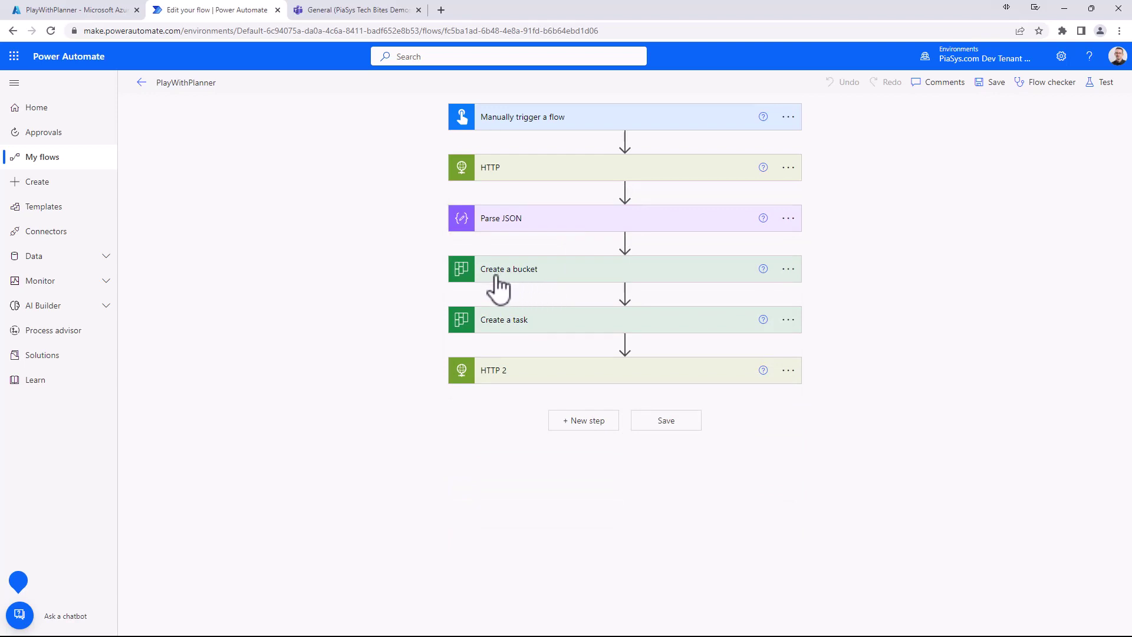
click(532, 281)
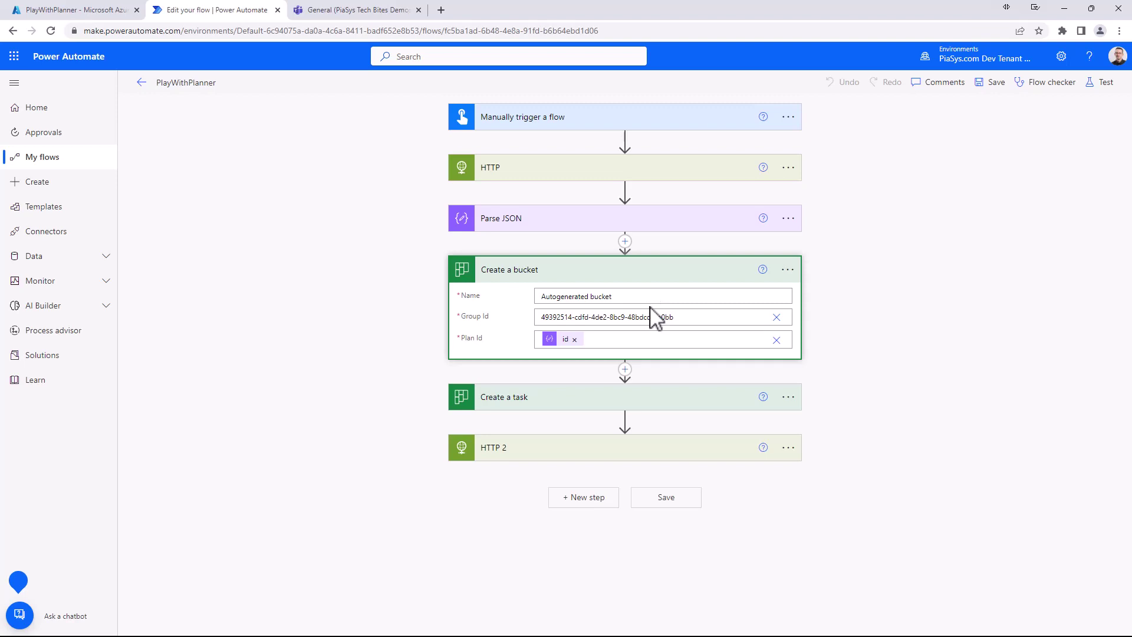
click(560, 277)
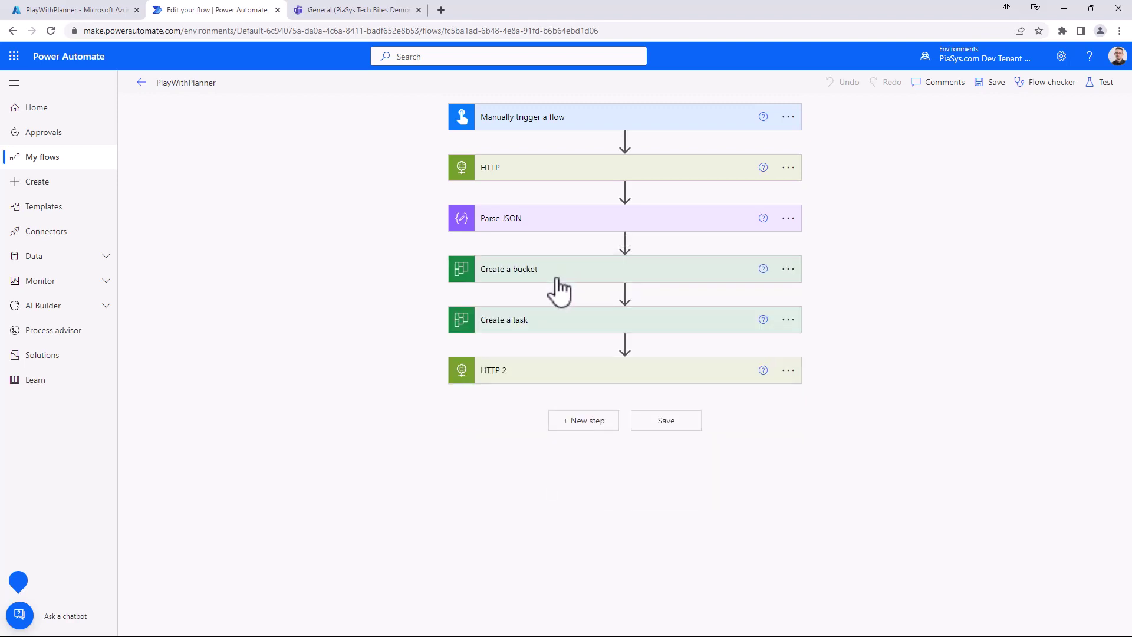
click(554, 334)
click(554, 334)
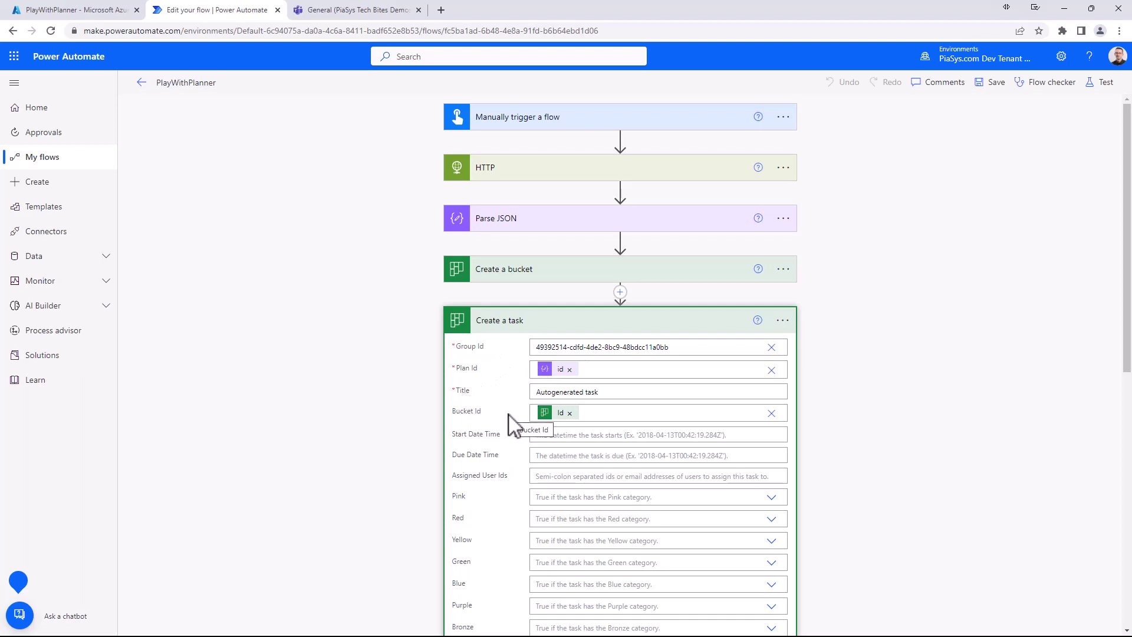
scroll(424, 376, down, 5)
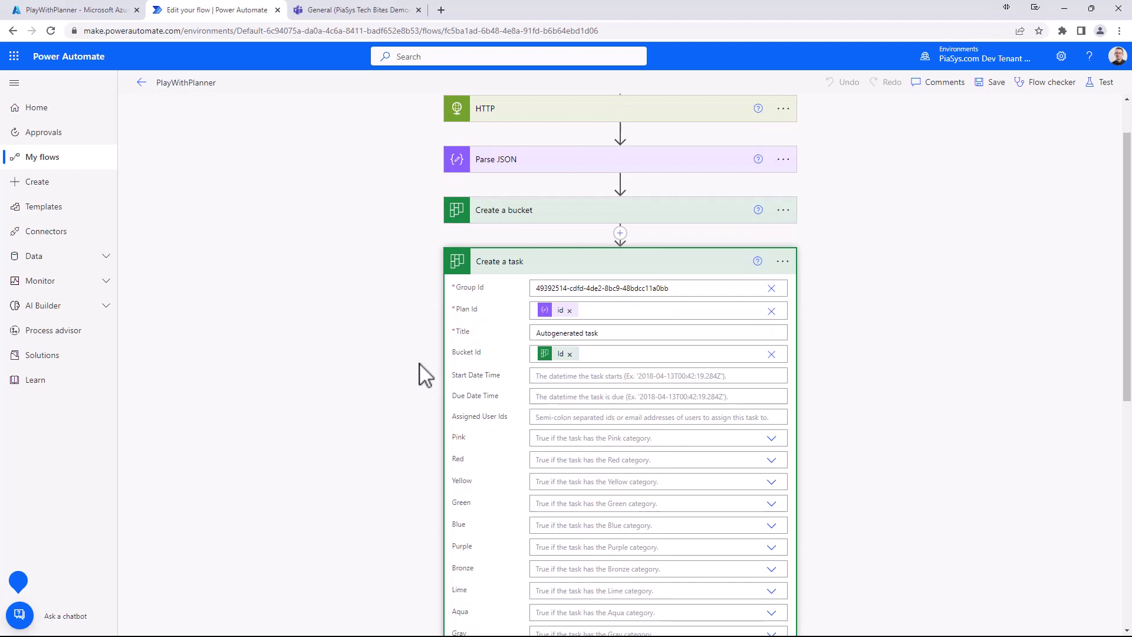
scroll(428, 376, down, 5)
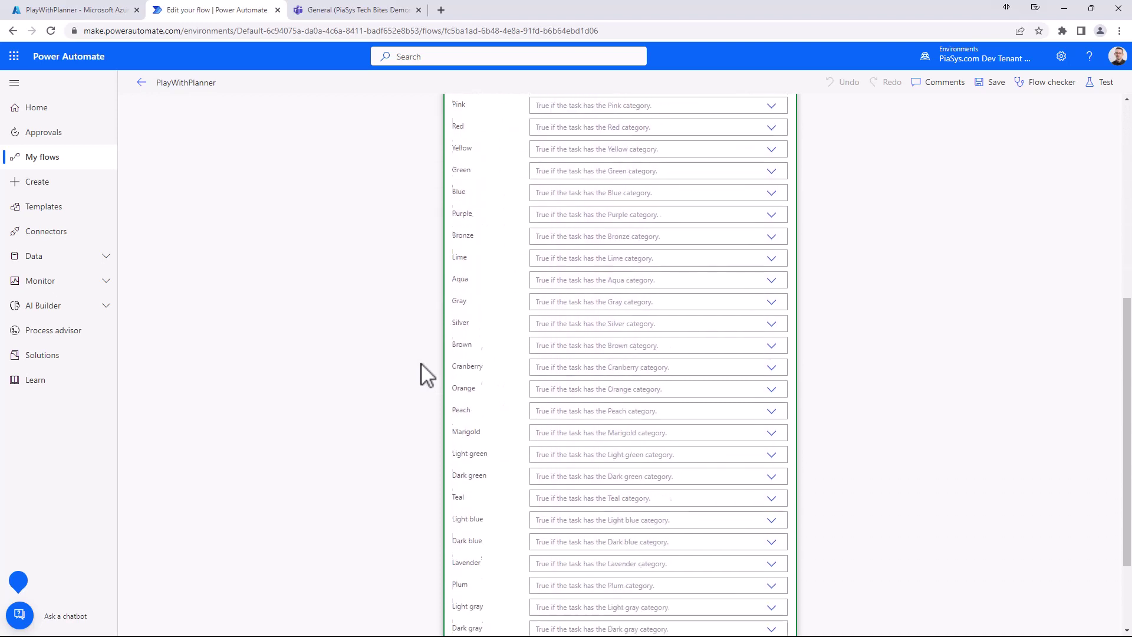
scroll(427, 376, up, 5)
scroll(425, 374, up, 2)
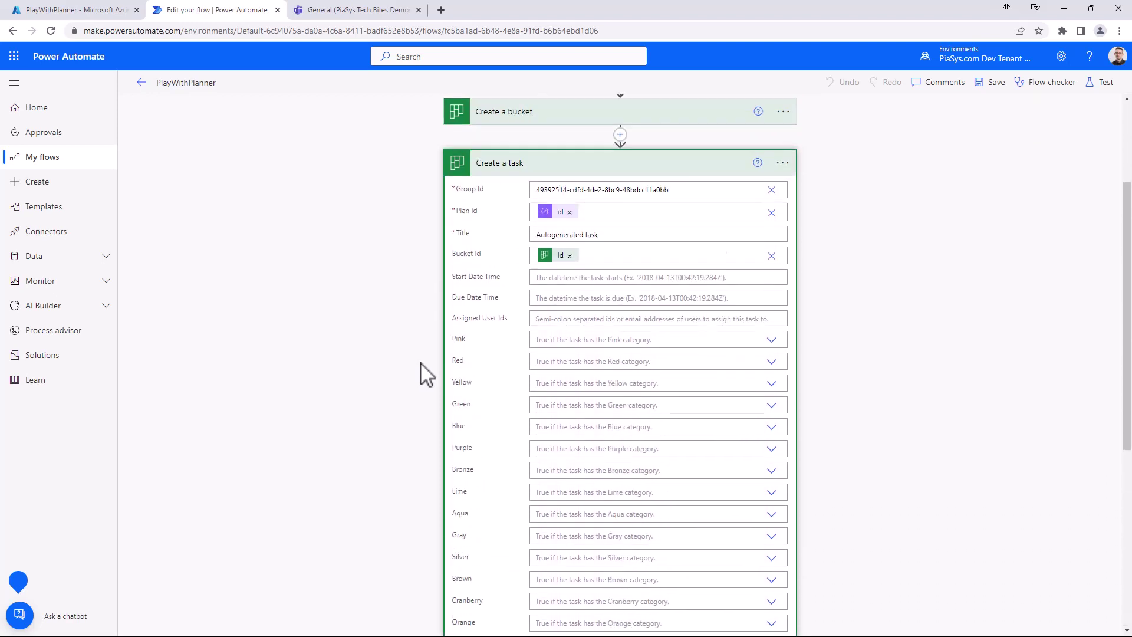
click(517, 167)
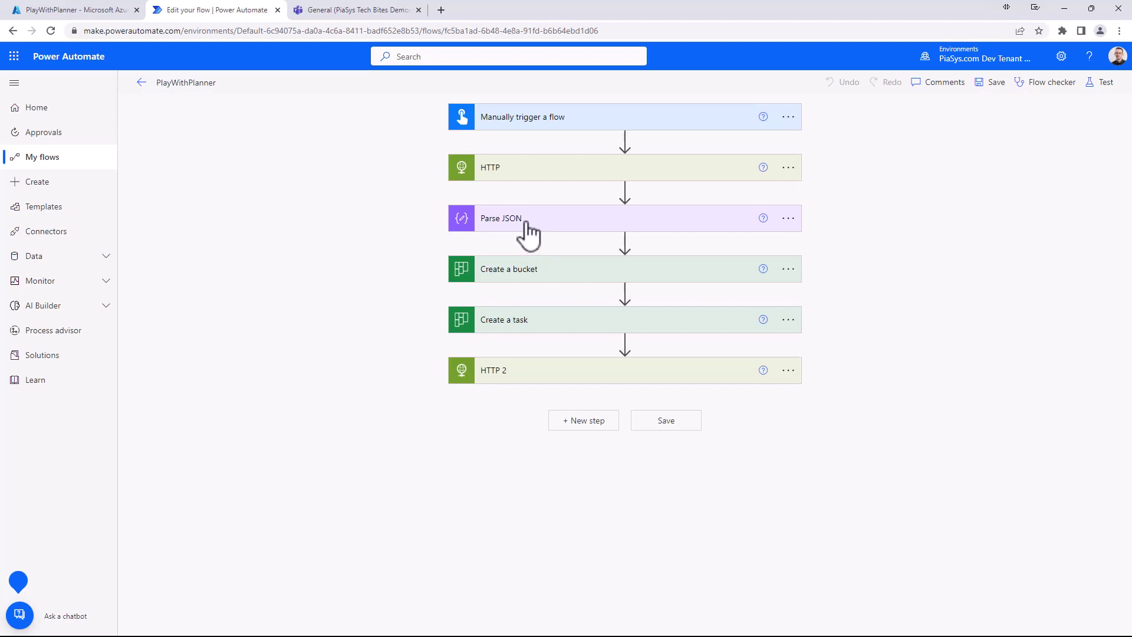
click(500, 372)
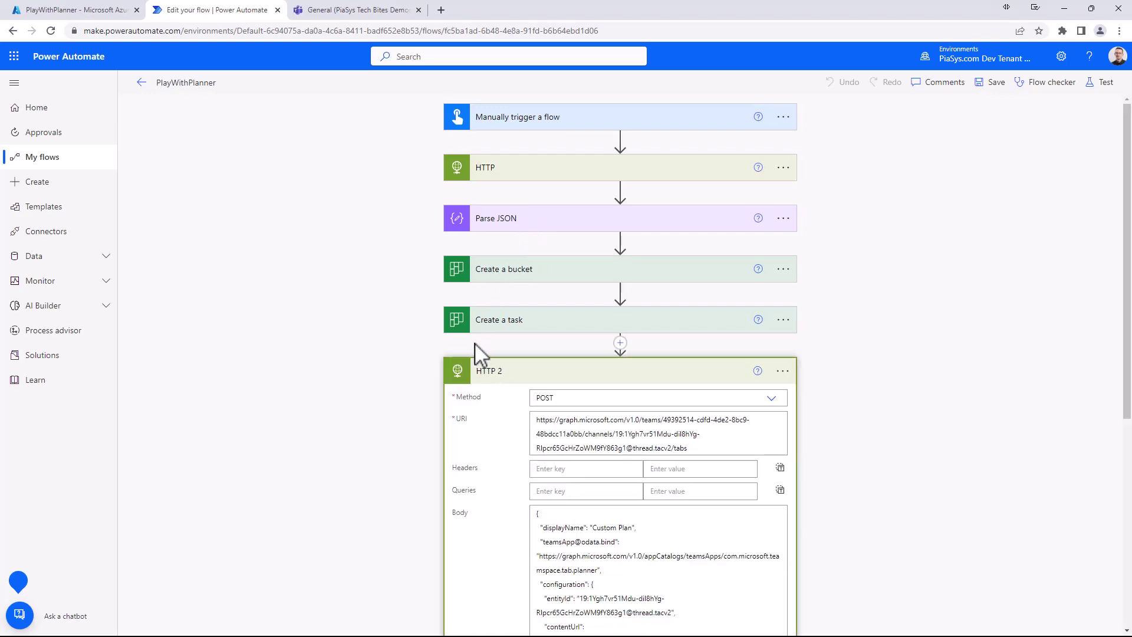
scroll(476, 348, down, 1)
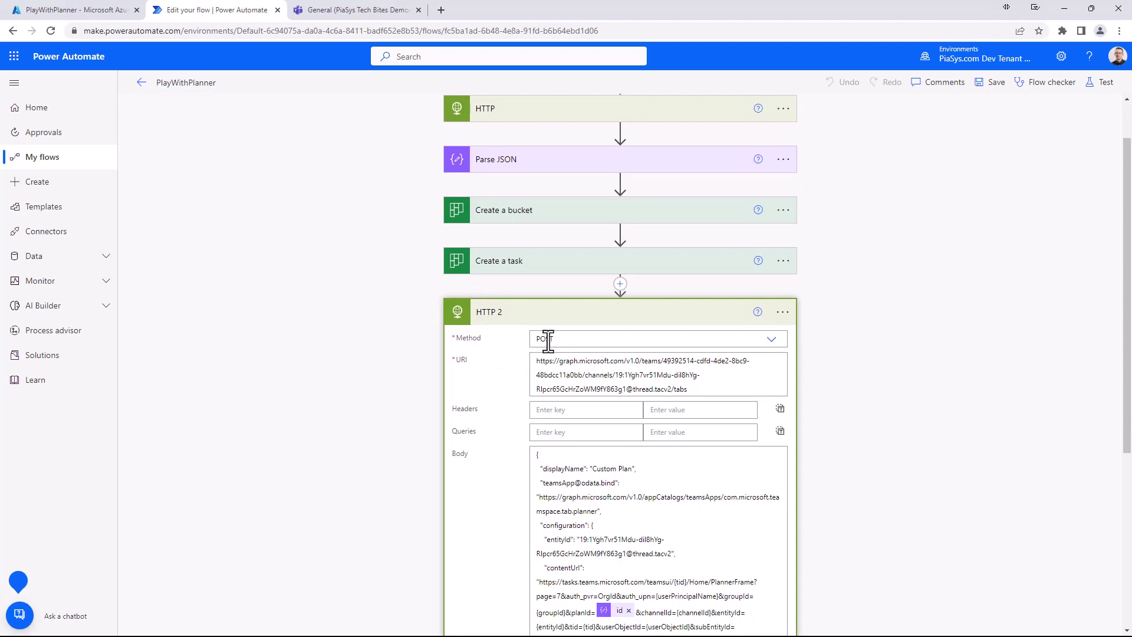
scroll(480, 362, down, 1)
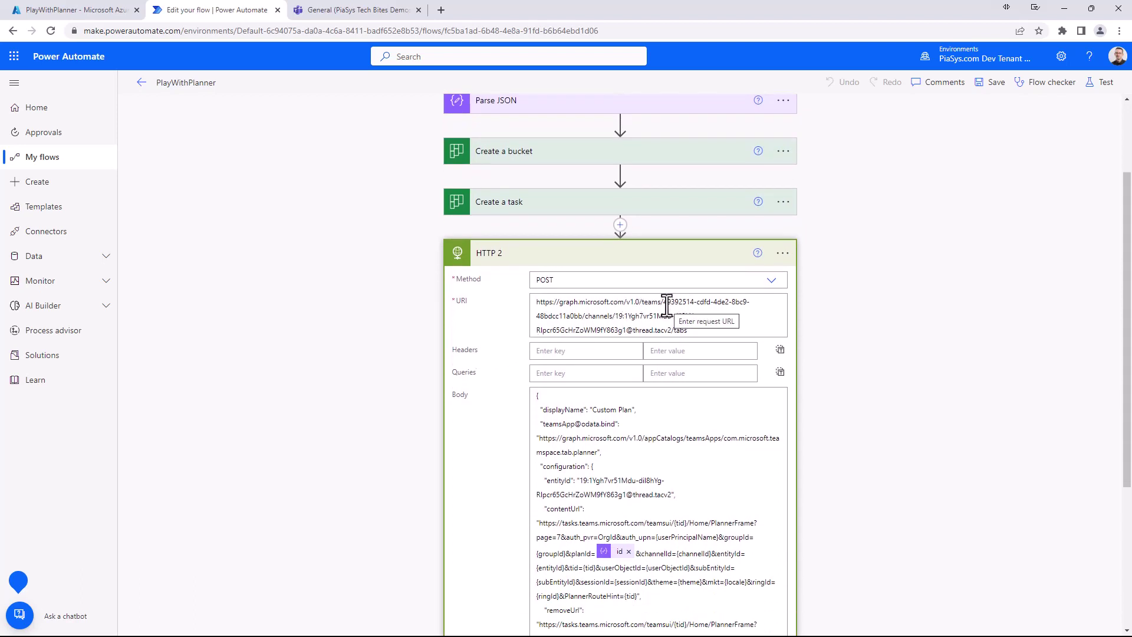
drag(664, 301, 672, 326)
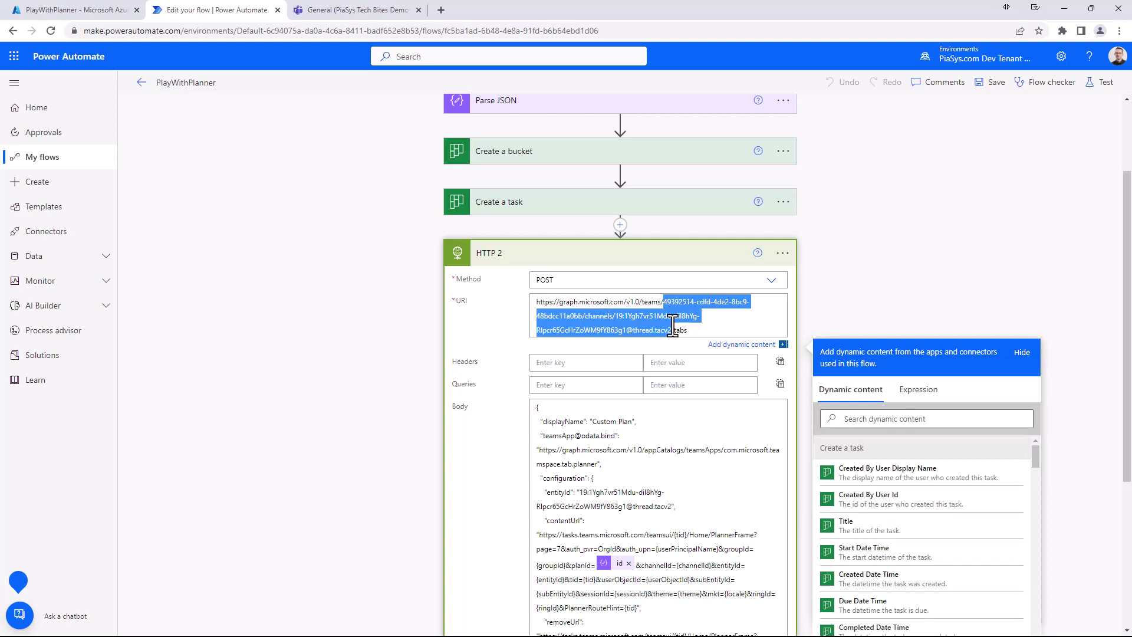
click(511, 321)
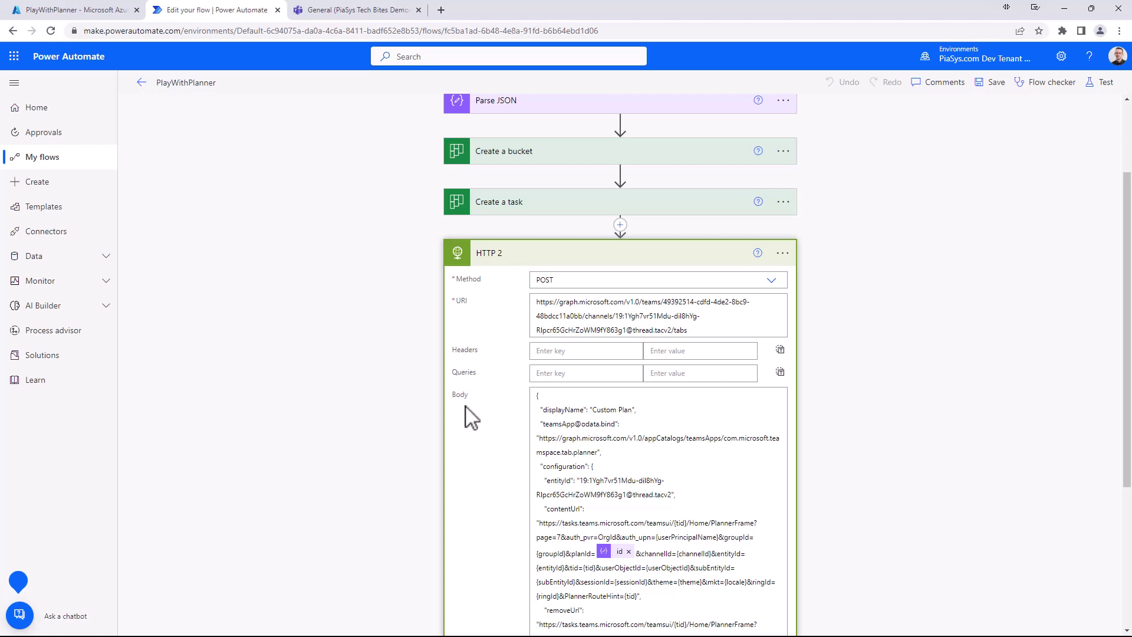
scroll(472, 416, down, 3)
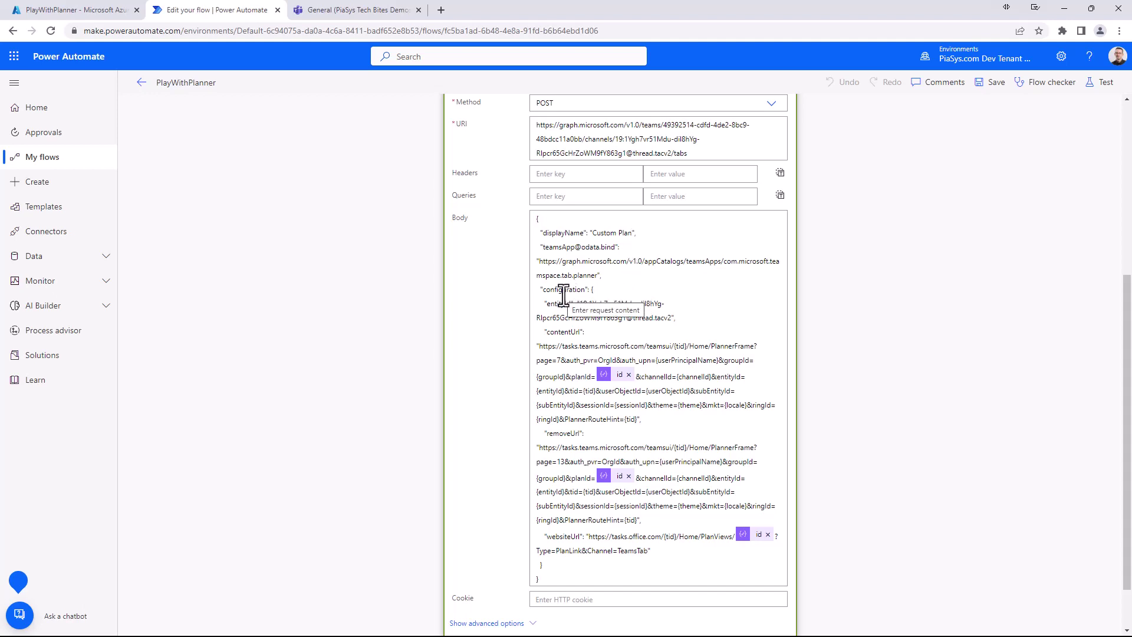
- Highlight contentUrl and removeUrl in the HTTP 2 body and reveal its Active Directory OAuth settings
double_click(560, 332)
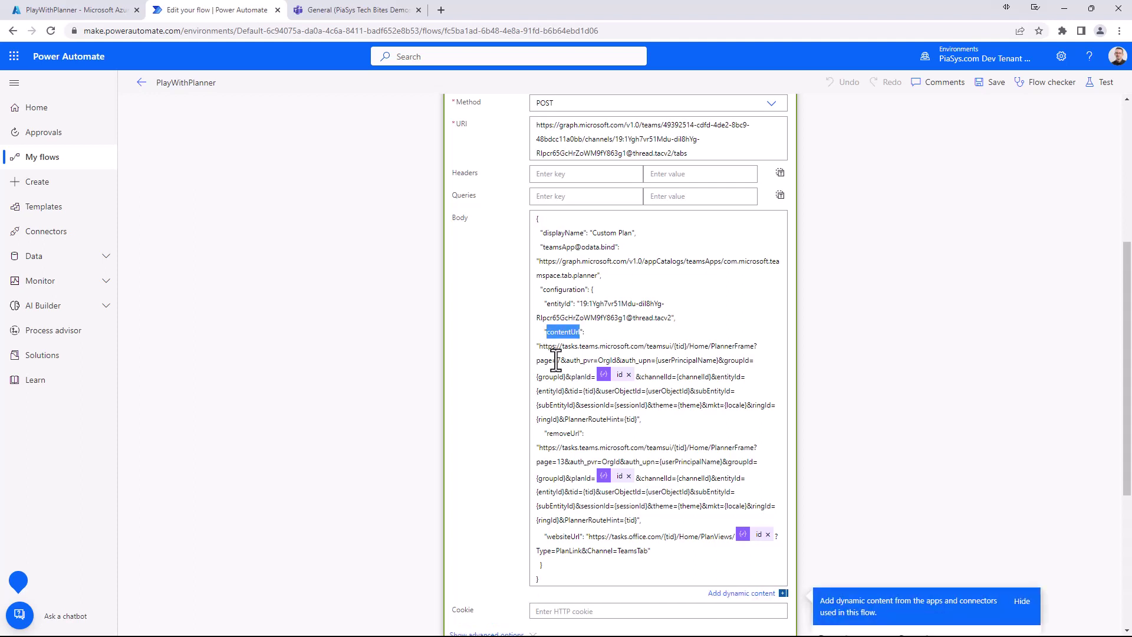
double_click(556, 433)
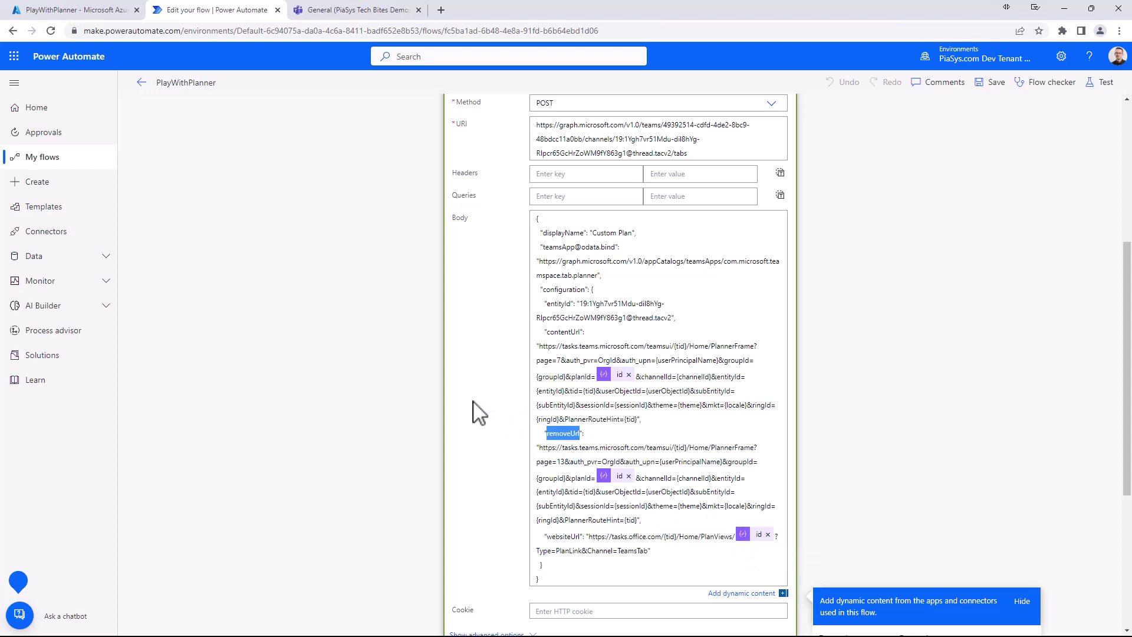
scroll(479, 413, down, 3)
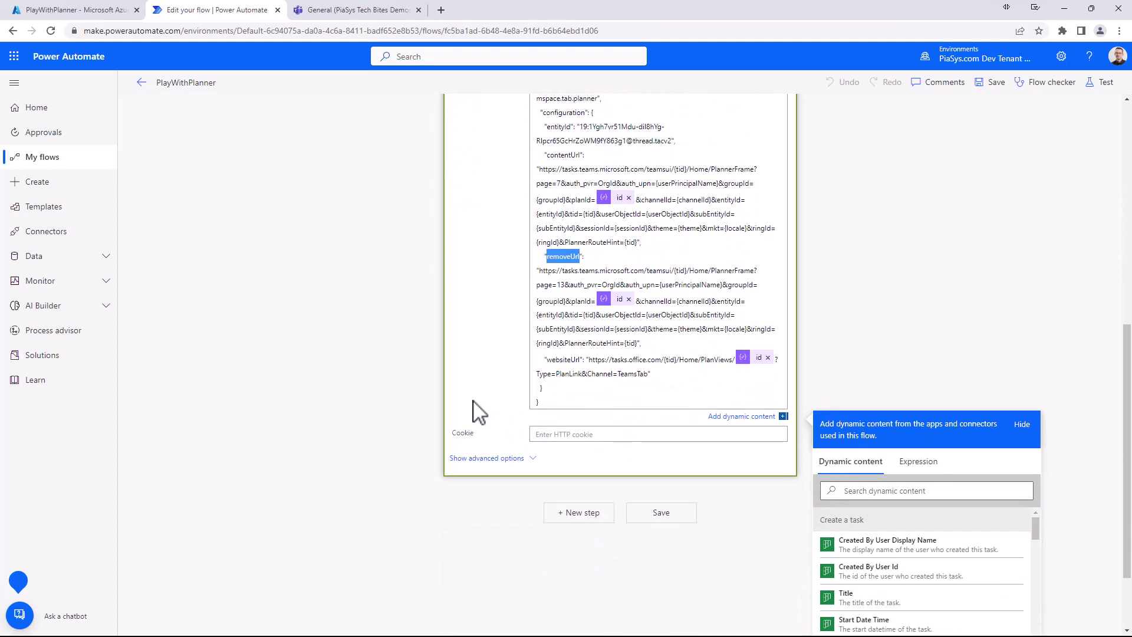
scroll(483, 465, down, 1)
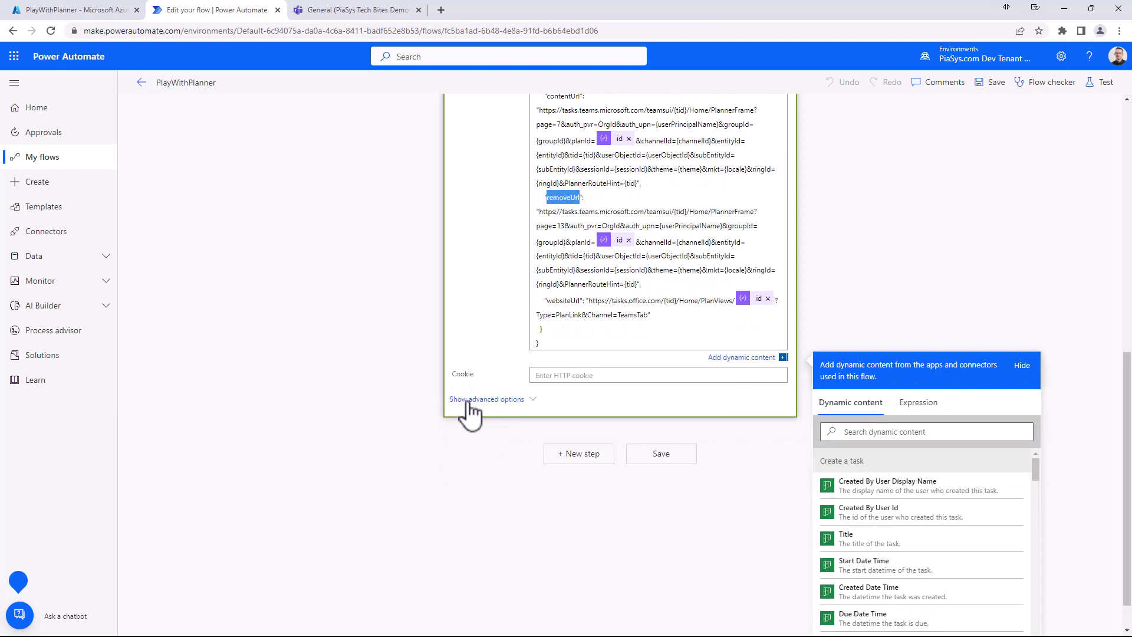
click(468, 401)
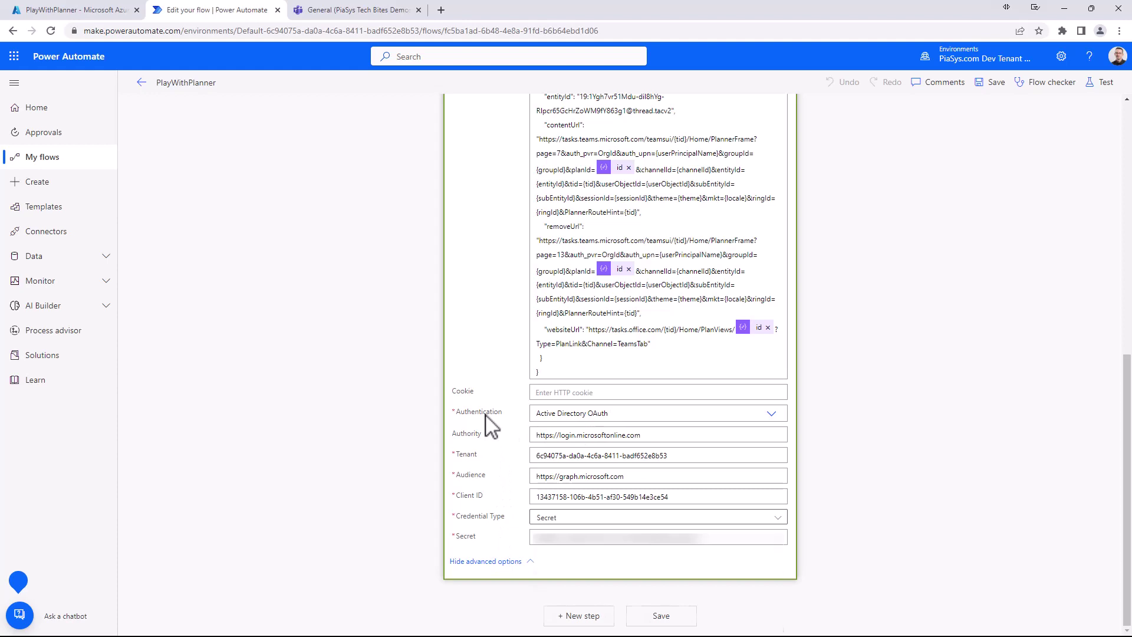
scroll(495, 423, up, 8)
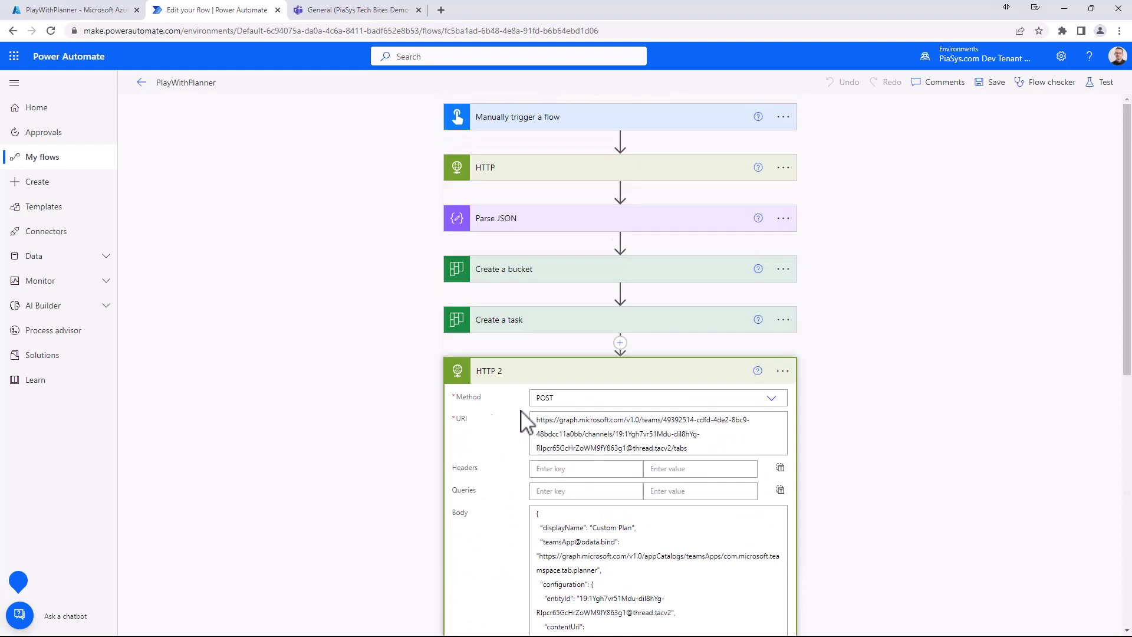
- Collapse HTTP 2 and run a manual test of the PlayWithPlanner flow
click(698, 375)
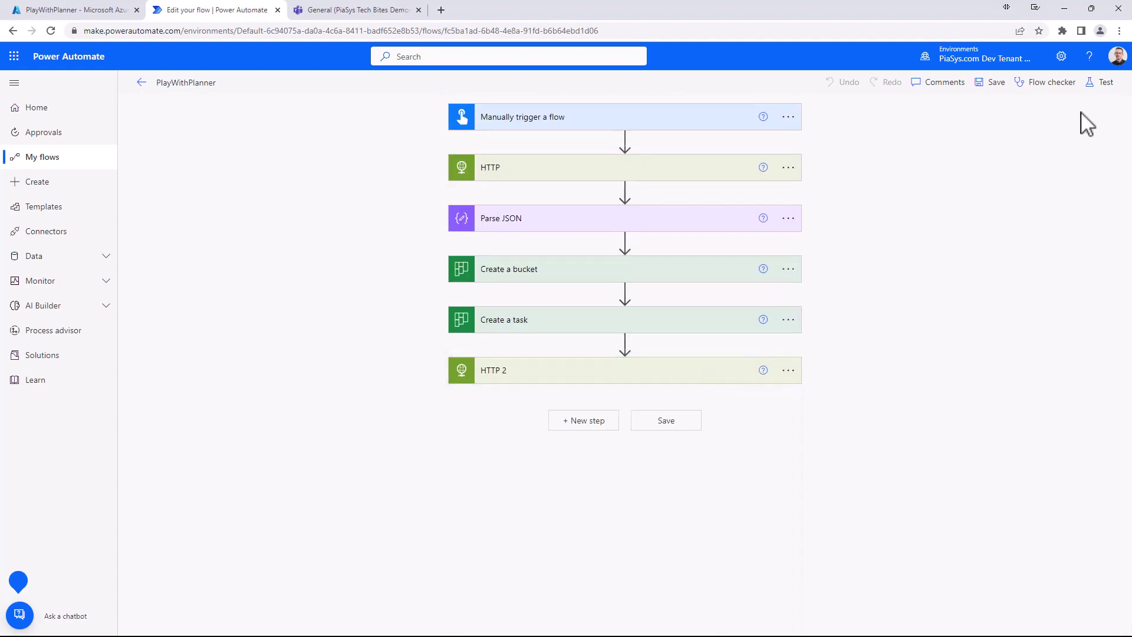
click(1101, 82)
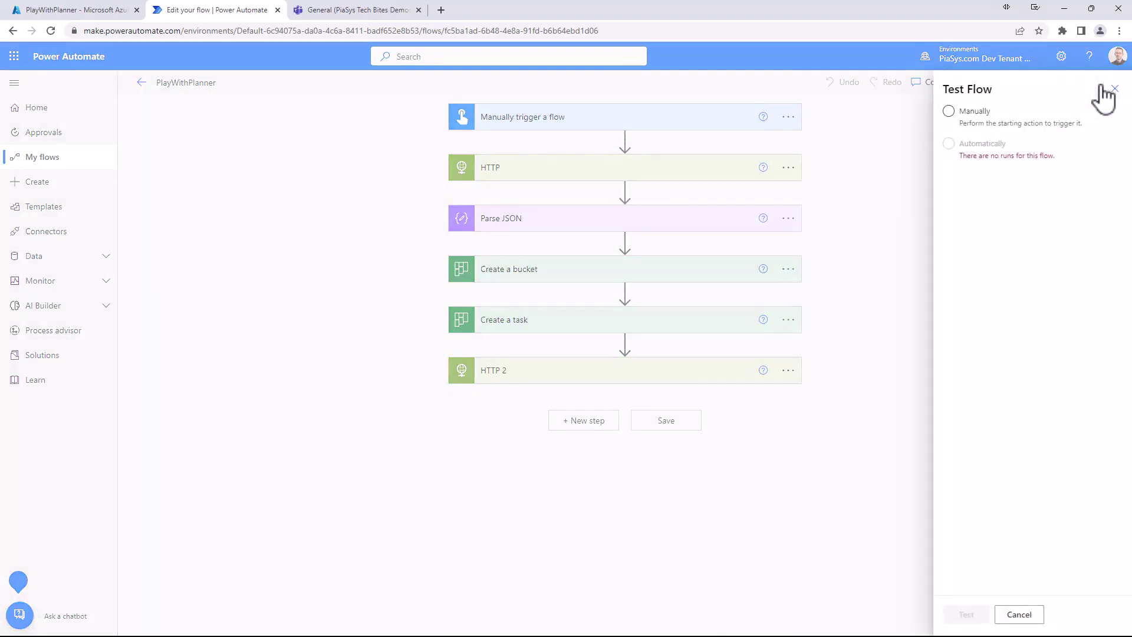
click(947, 111)
click(964, 614)
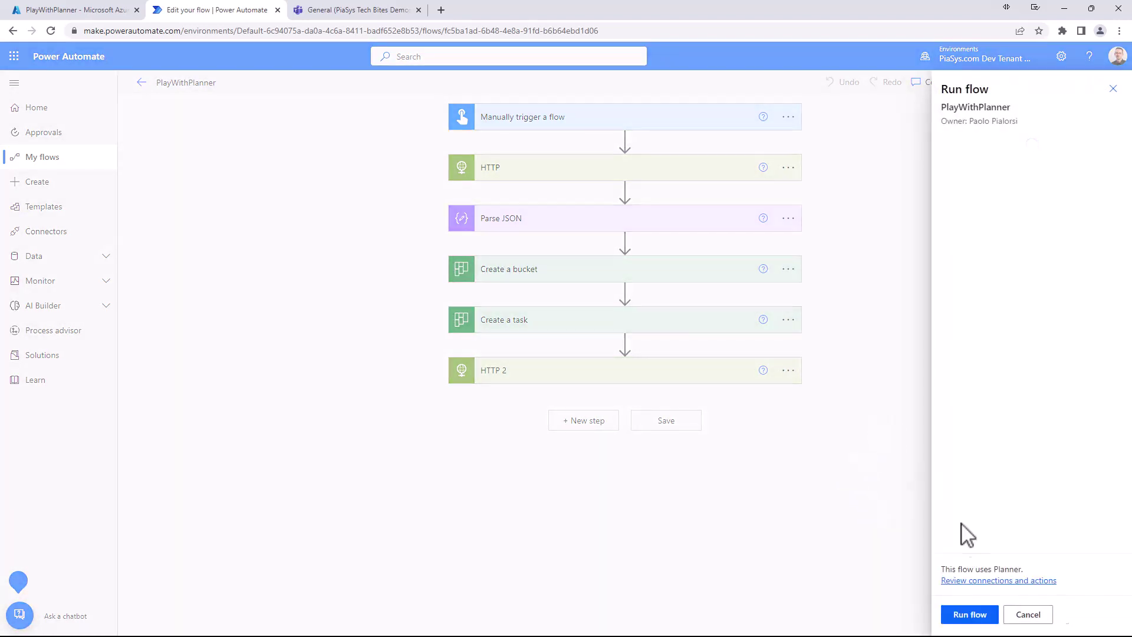
click(972, 616)
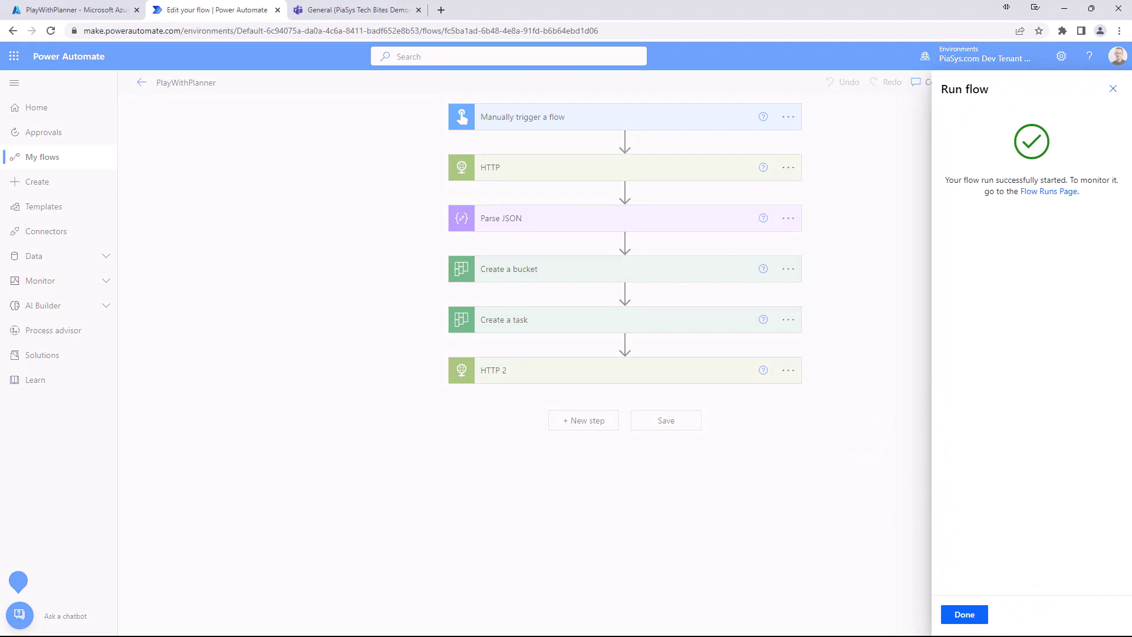
click(979, 616)
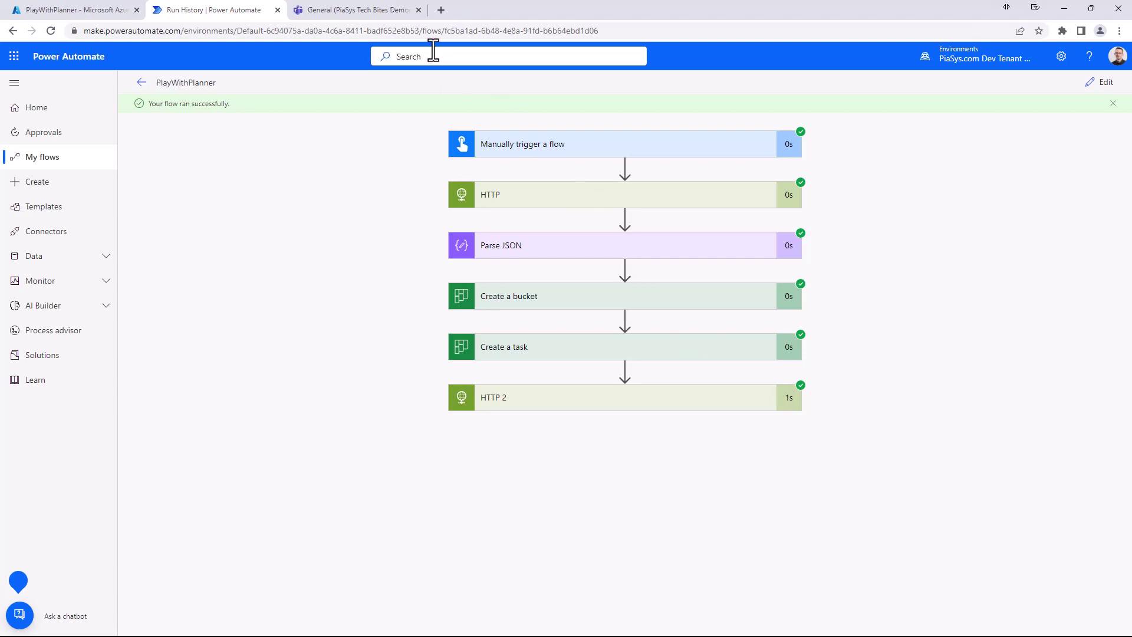
- Reload Teams, open the General channel's Custom Plan tab and view its board of buckets
click(376, 11)
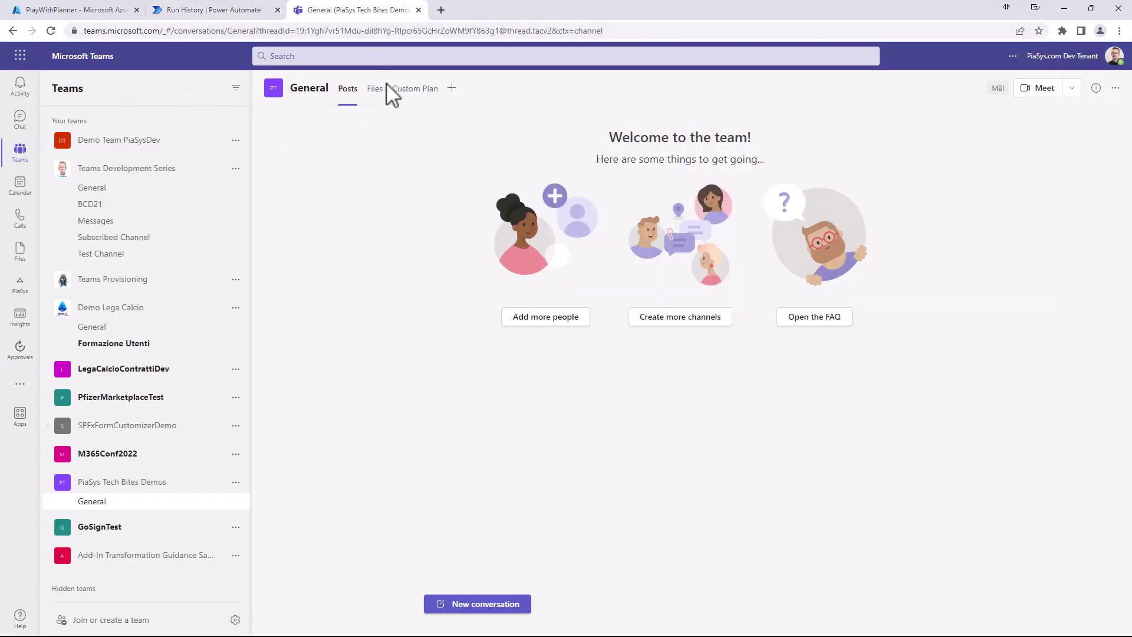
click(52, 30)
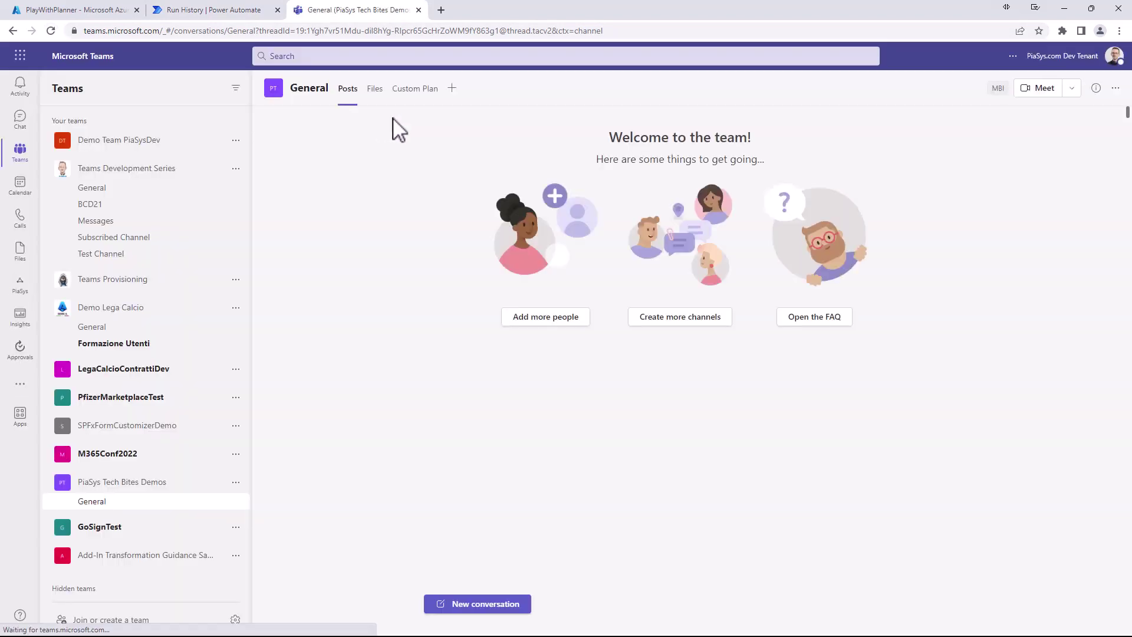
click(419, 99)
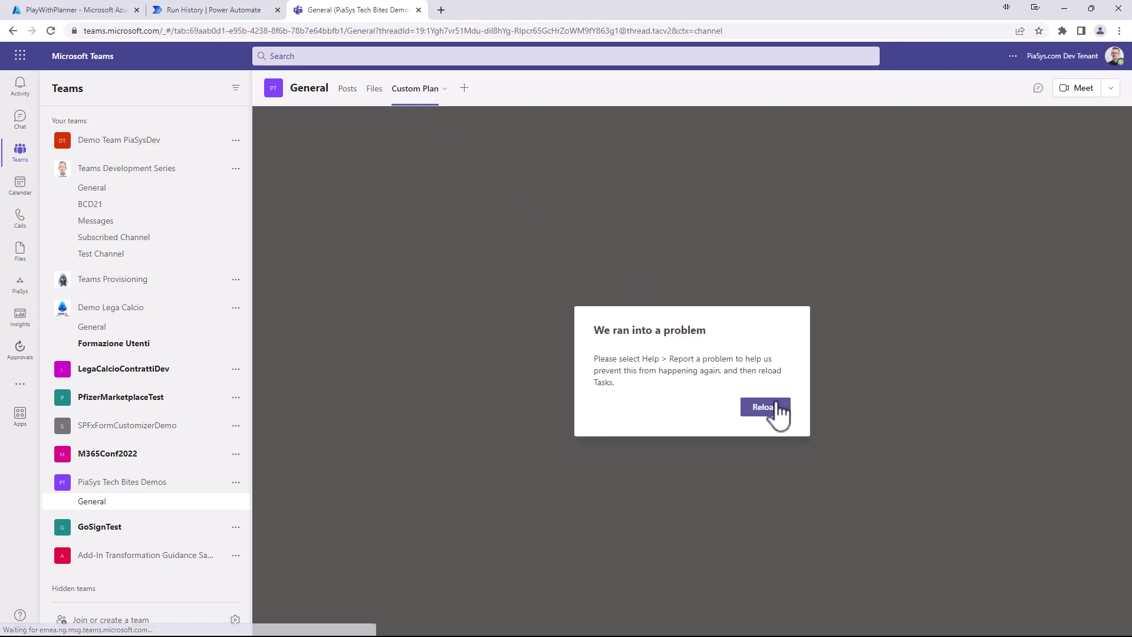
click(777, 408)
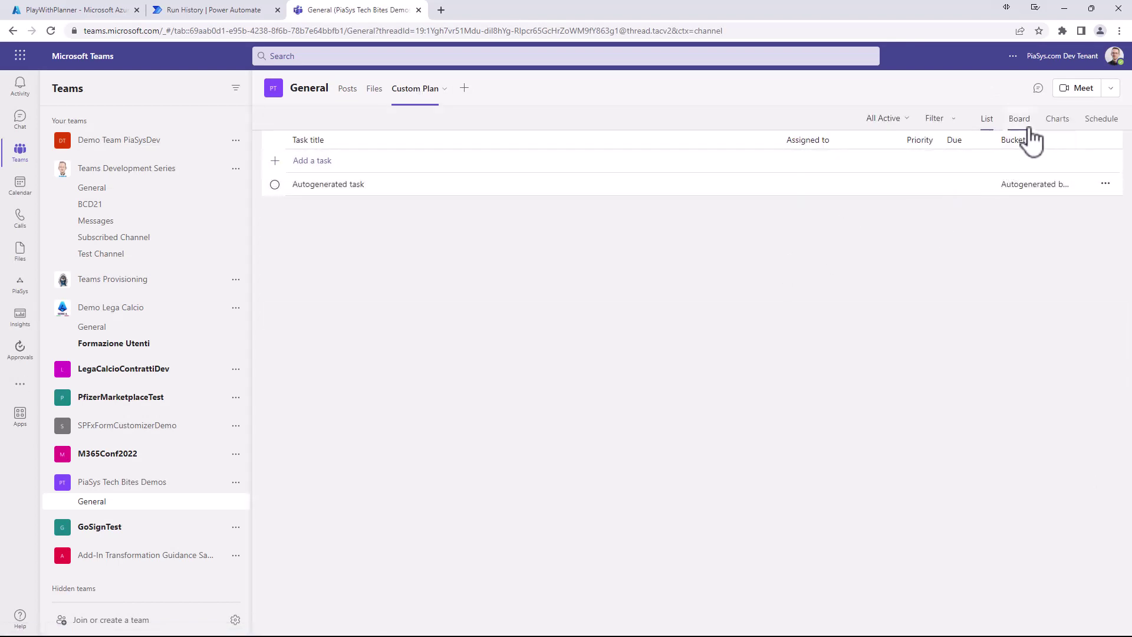
click(1028, 122)
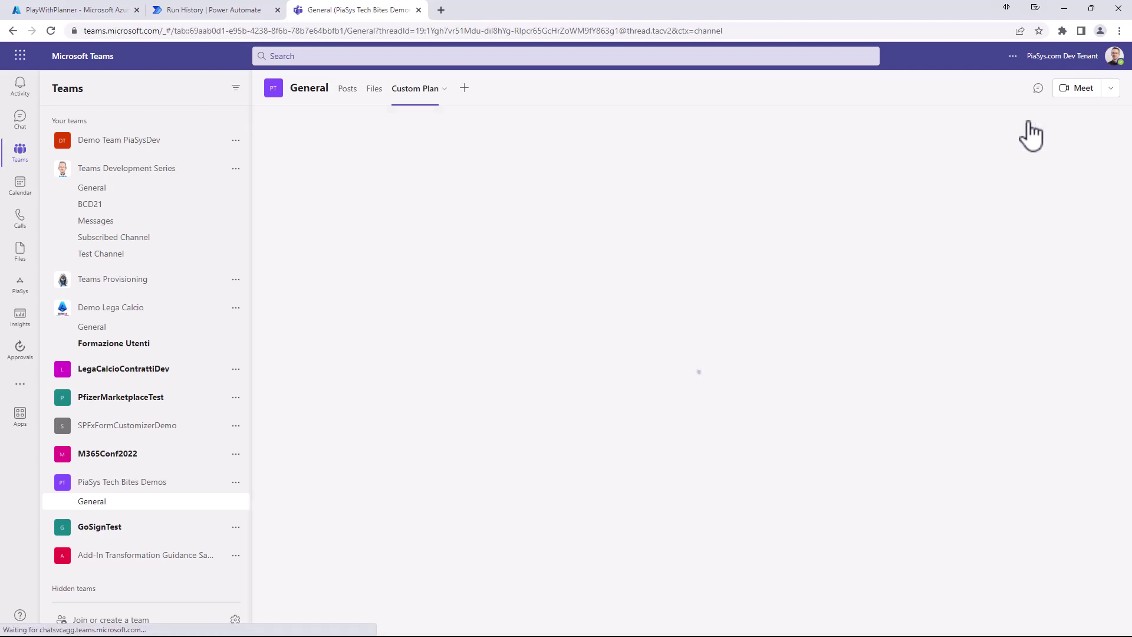